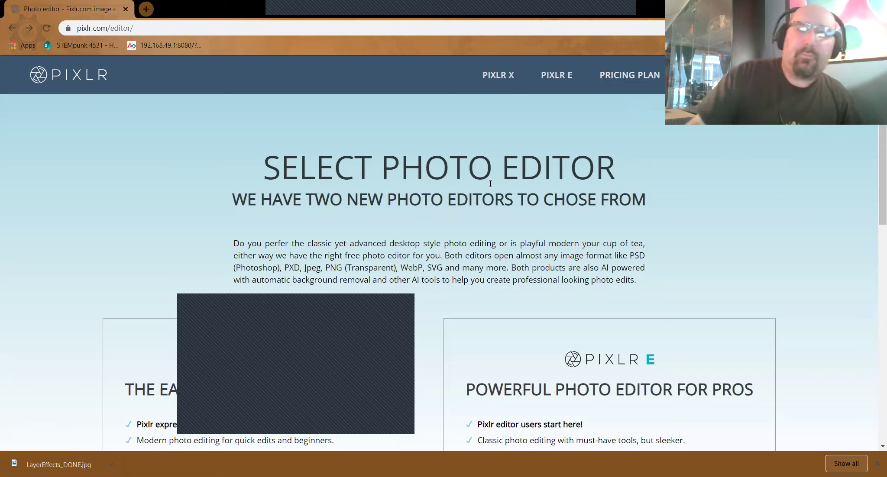
# - Scroll down the editor page to the Pixlr X and Pixlr E editor cards
pyautogui.scroll(-1, 607, 221)
pyautogui.scroll(-3, 608, 223)
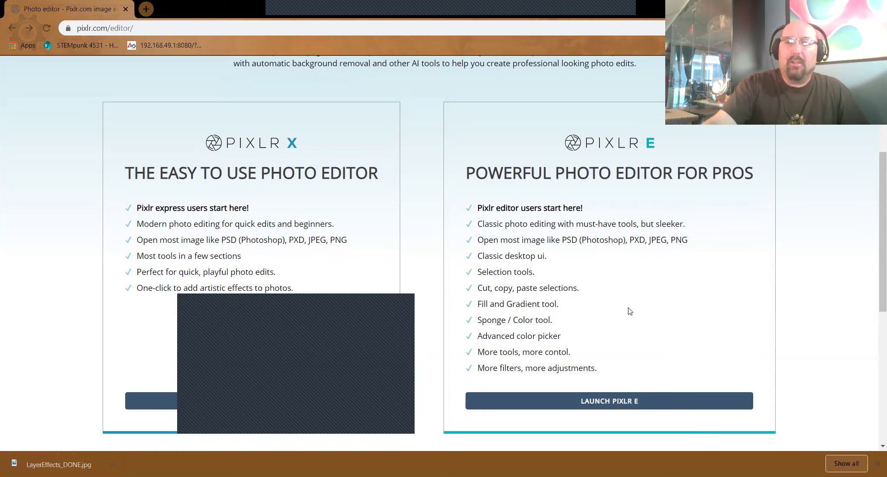
pyautogui.click(612, 405)
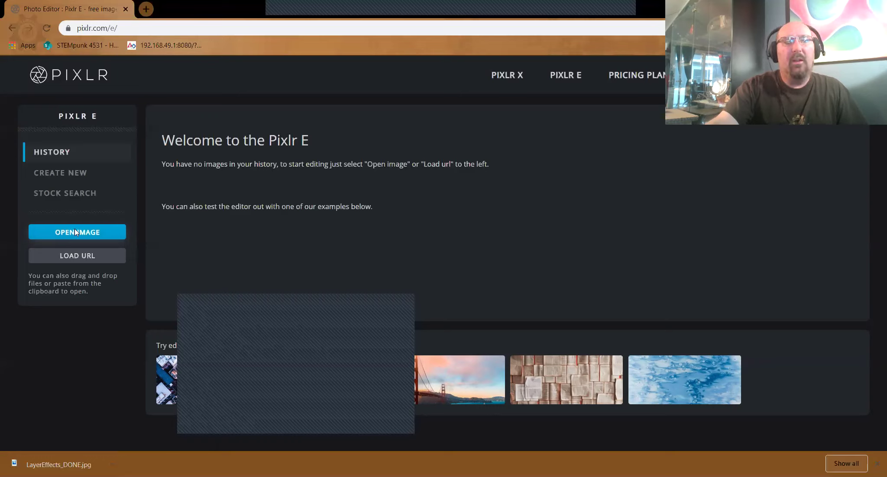
# - Open the tree photo LayerEffects_gloomy.JPG from the Downloads folder
pyautogui.click(74, 232)
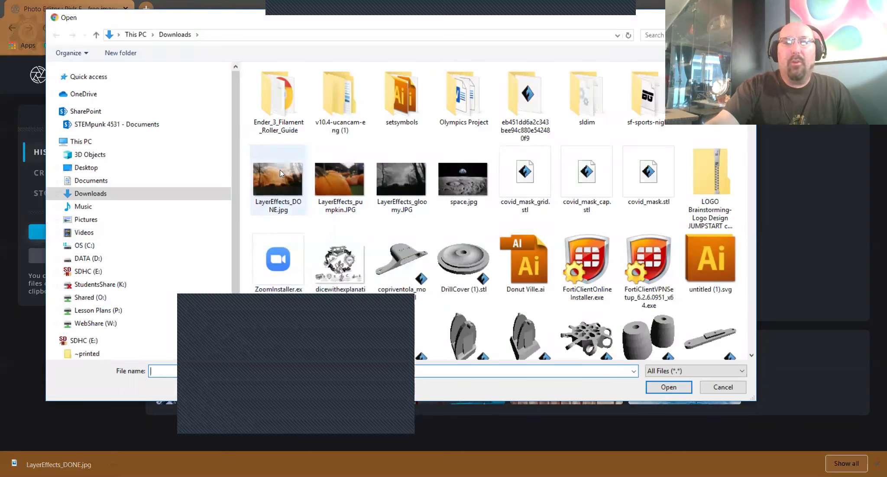
pyautogui.click(401, 179)
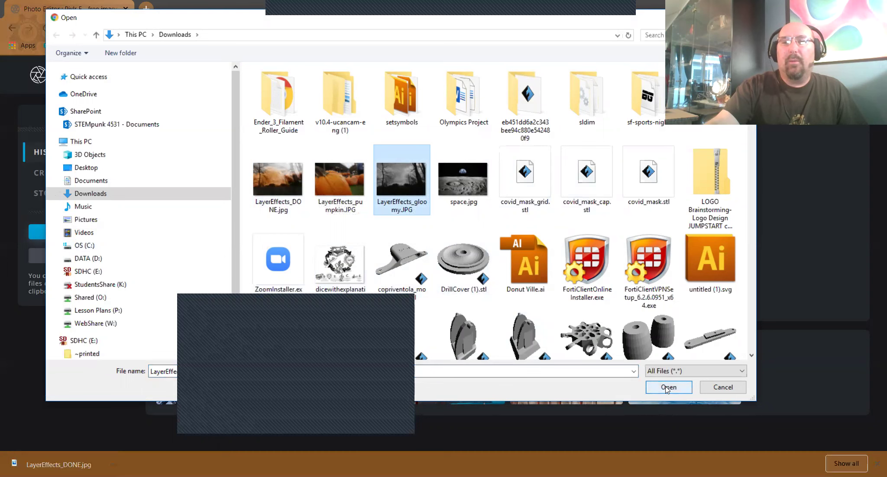
pyautogui.click(665, 386)
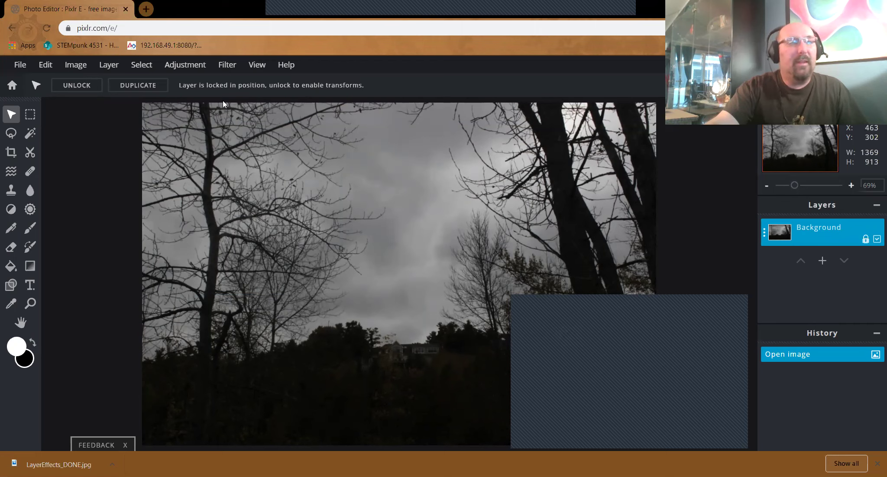
# - Open Levels and set the input levels to 0, 0.9 and 224
pyautogui.click(183, 67)
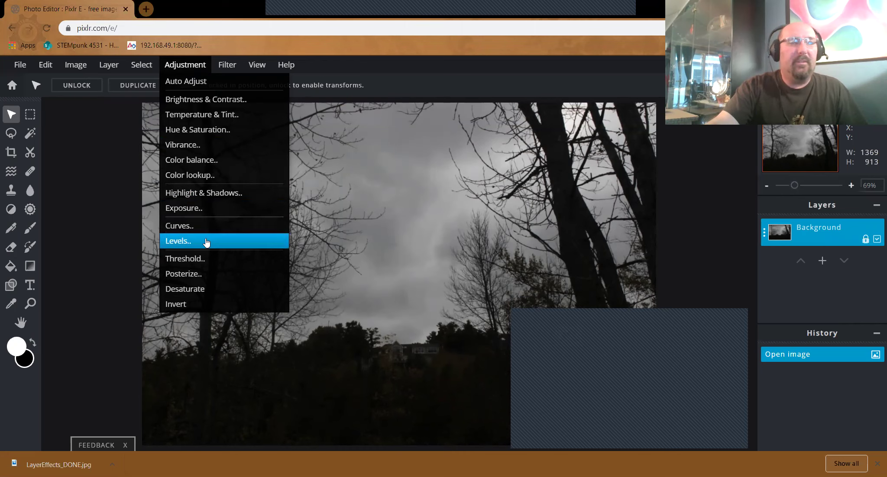
pyautogui.click(186, 240)
pyautogui.moveTo(392, 156); pyautogui.dragTo(516, 92)
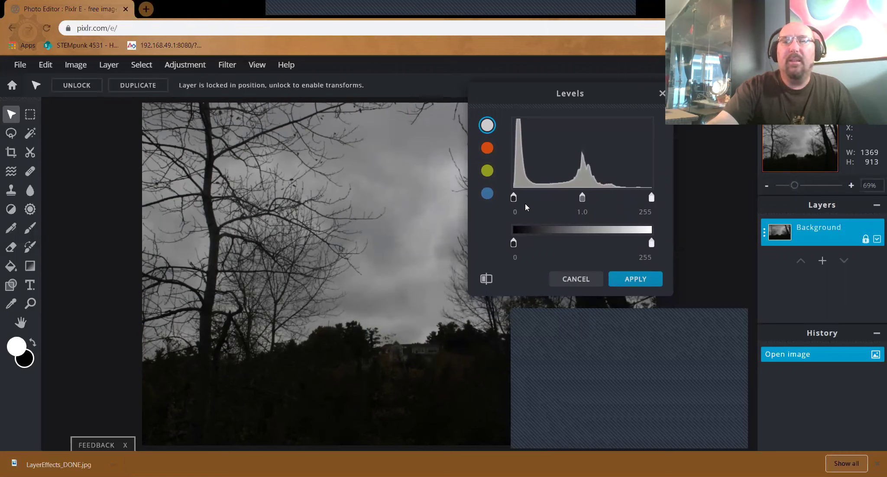
pyautogui.moveTo(584, 202); pyautogui.dragTo(564, 202)
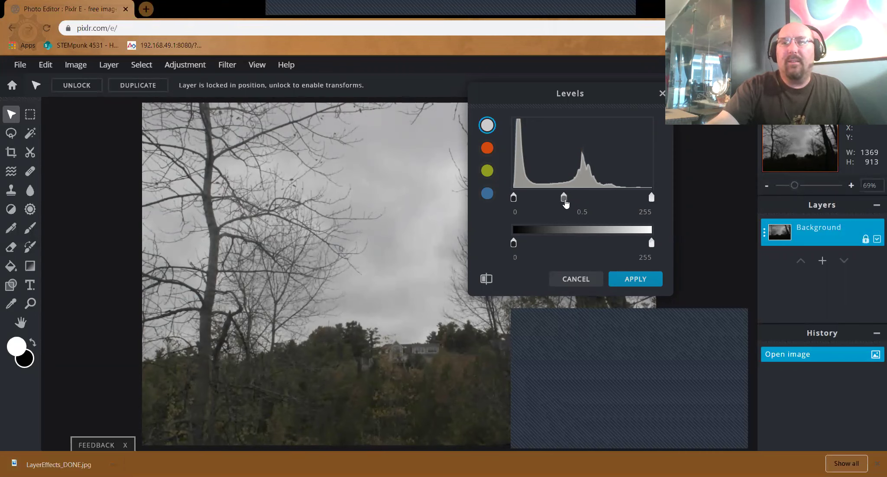
pyautogui.moveTo(566, 199); pyautogui.dragTo(583, 200)
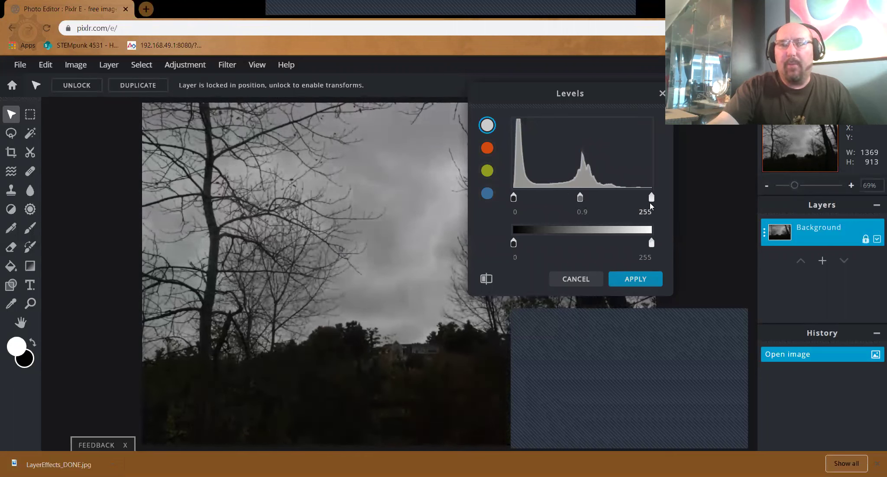
pyautogui.moveTo(651, 202); pyautogui.dragTo(634, 204)
pyautogui.moveTo(560, 104); pyautogui.dragTo(533, 98)
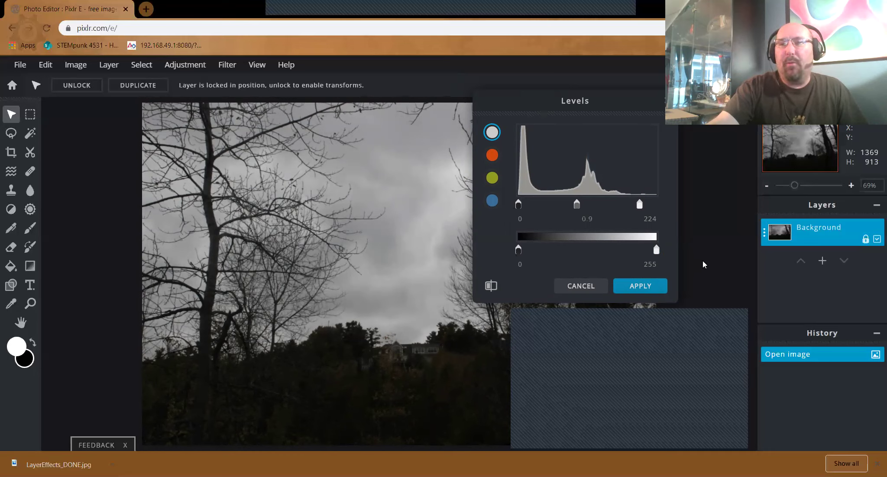
# - Apply the Levels change and rename the Background layer to 'House on the Hill'
pyautogui.click(640, 287)
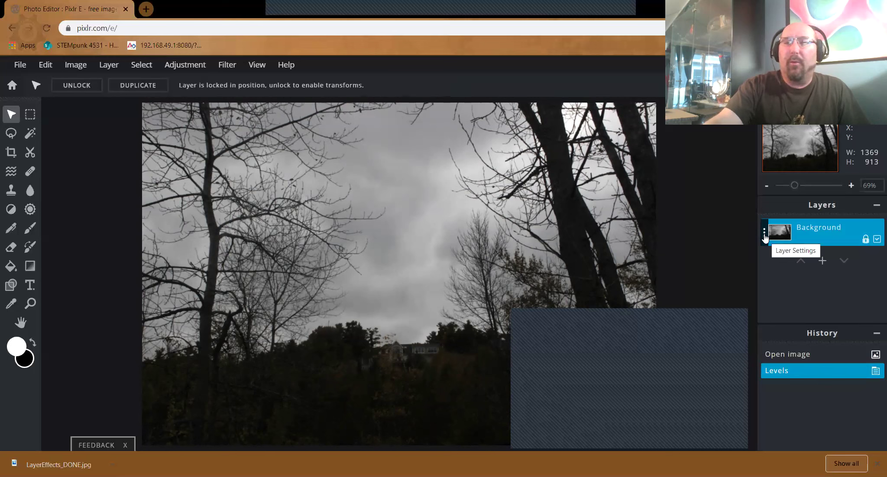
pyautogui.click(764, 235)
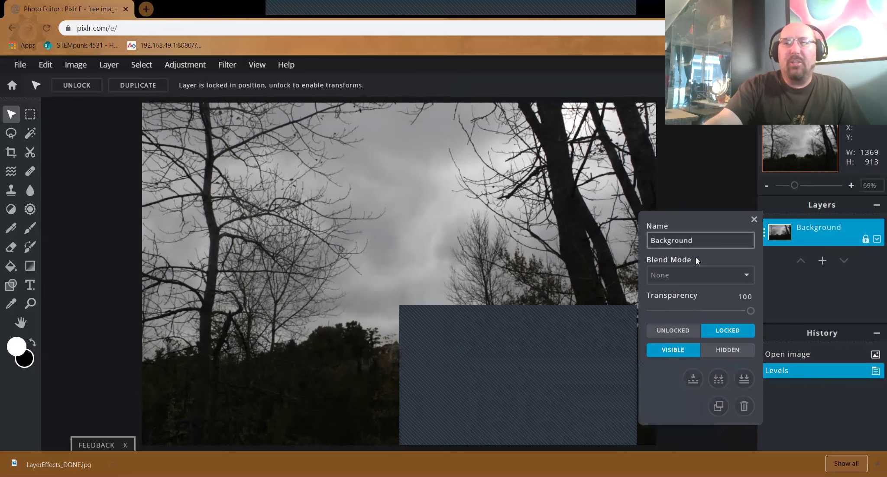
pyautogui.click(693, 240)
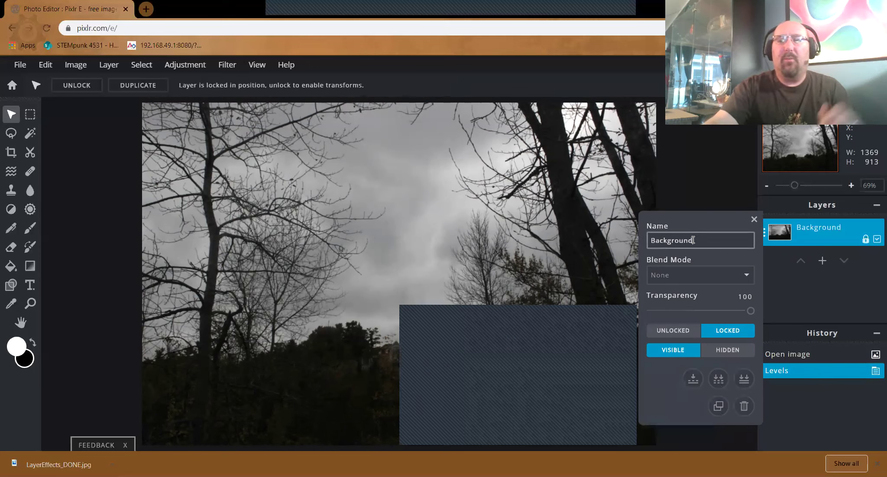
pyautogui.moveTo(693, 240); pyautogui.dragTo(650, 240)
pyautogui.write('House ot')
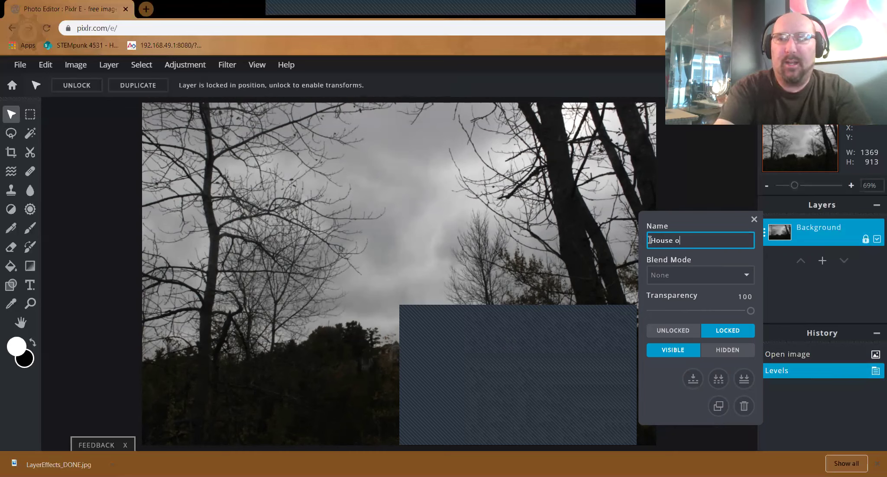
pyautogui.press('BackSpace')
pyautogui.press('BackSpace')
pyautogui.write('n the n')
pyautogui.press('BackSpace')
pyautogui.write('Hill')
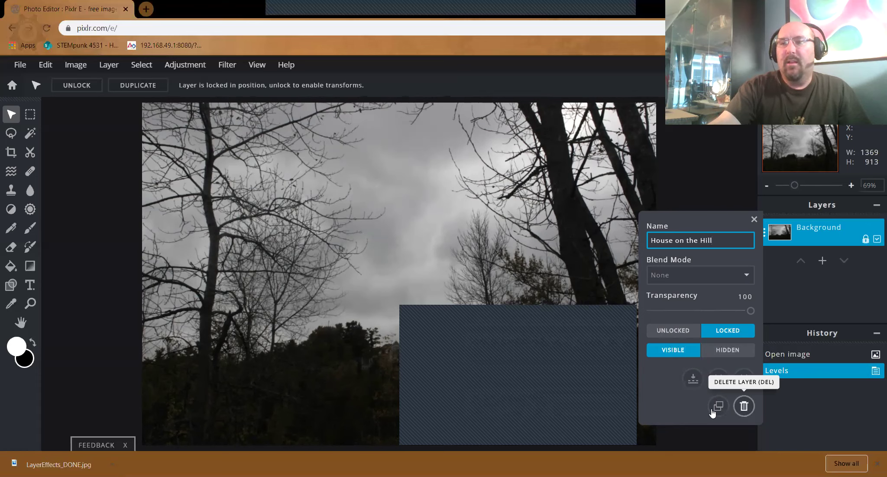
pyautogui.click(754, 221)
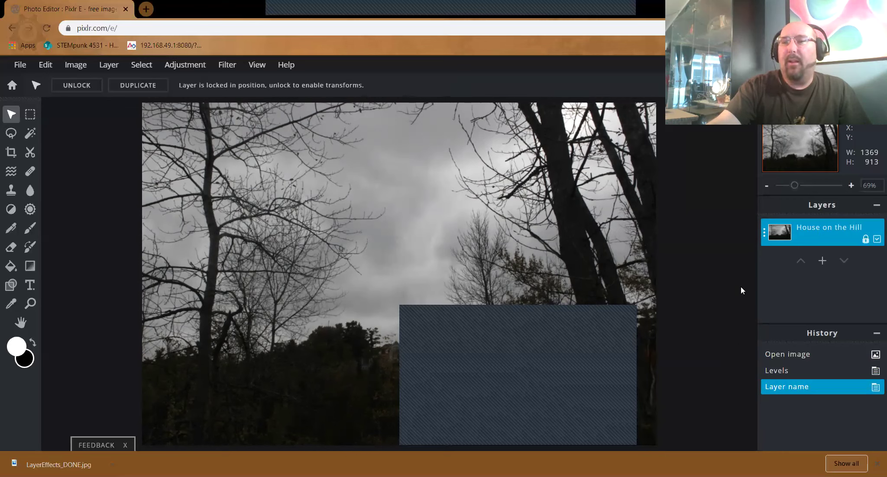
pyautogui.click(823, 261)
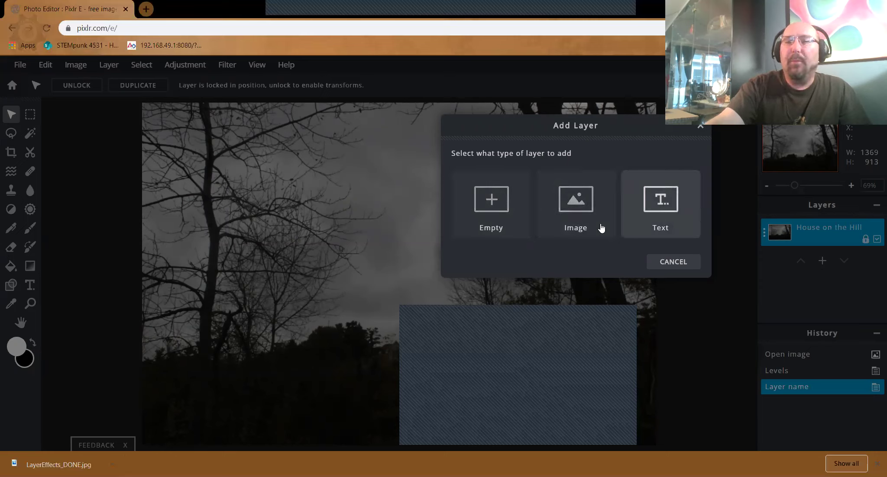
pyautogui.click(581, 211)
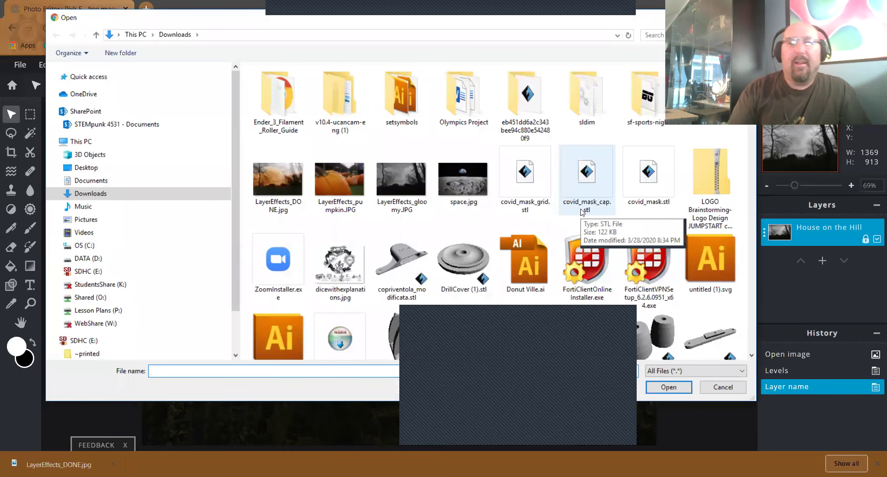
pyautogui.click(346, 178)
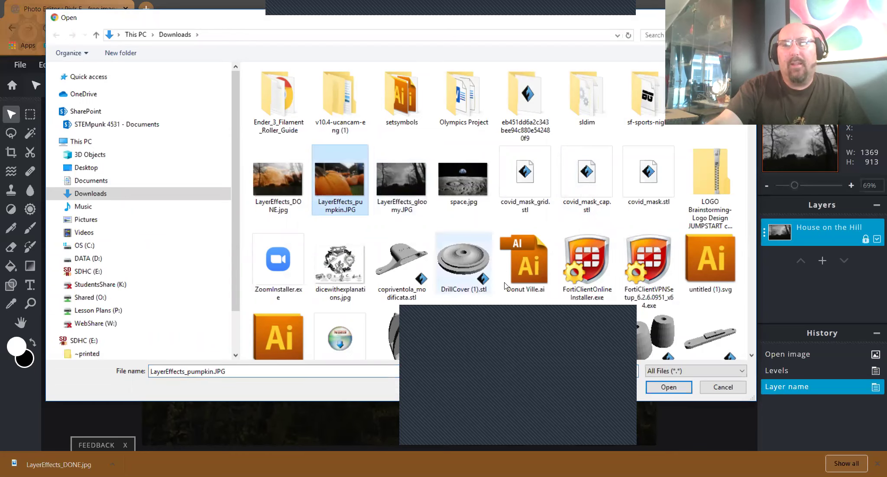
pyautogui.click(680, 388)
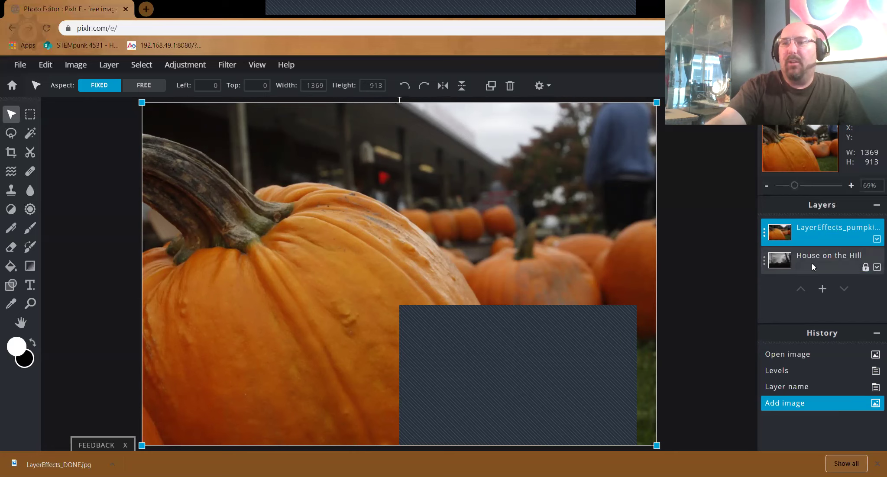
pyautogui.click(823, 270)
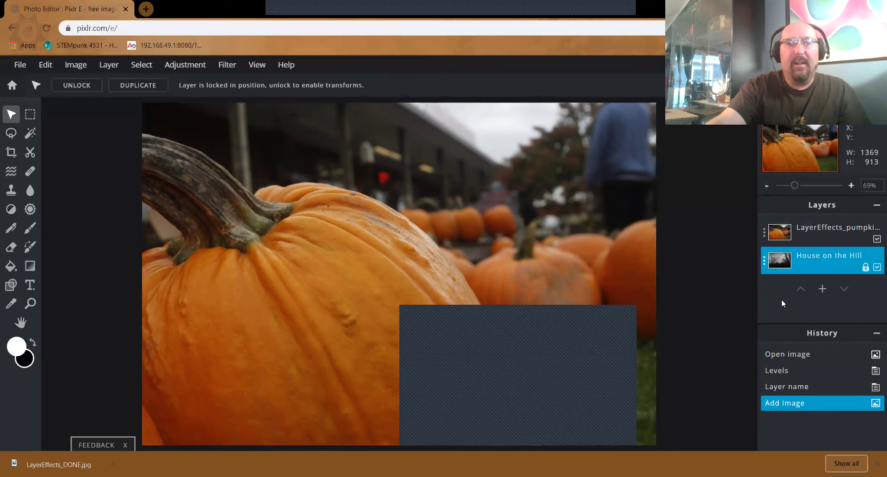
pyautogui.click(824, 232)
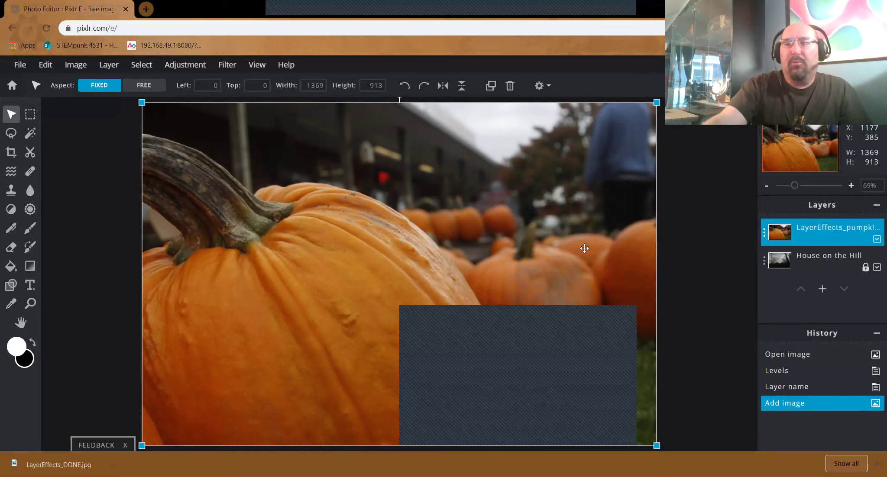
# - Drag the pumpkin layer's corner inward to shrink it to 897 × 598 at 163, 89
pyautogui.scroll(-5, 583, 249)
pyautogui.scroll(3, 527, 260)
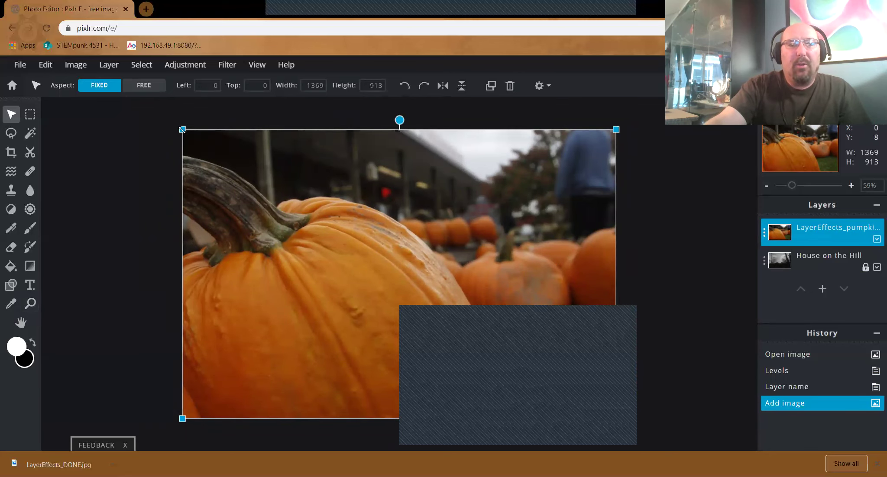
pyautogui.moveTo(182, 129); pyautogui.dragTo(288, 220)
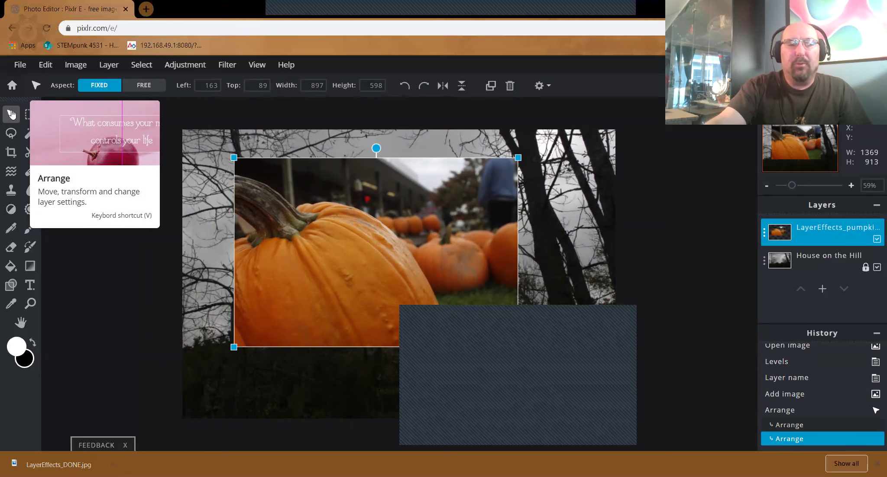
# - Resize the pumpkin layer to 1581 × 1054 at -17, -169, covering the whole canvas
pyautogui.moveTo(299, 255); pyautogui.dragTo(243, 210)
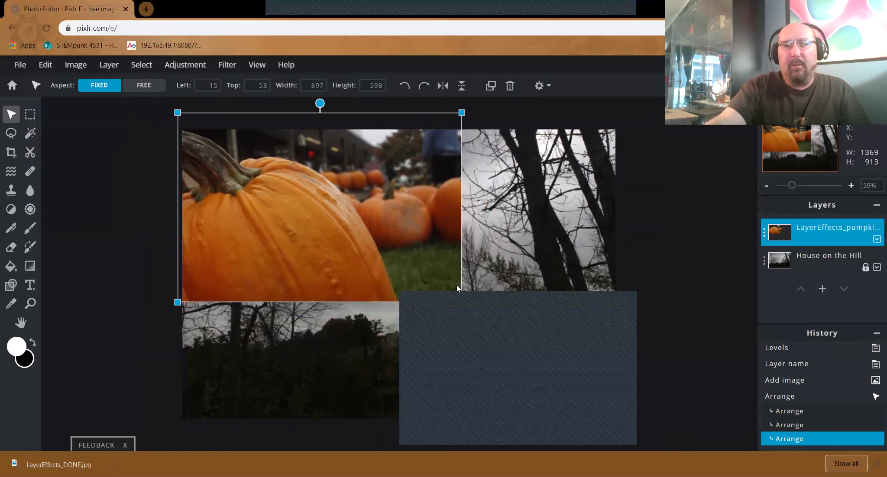
pyautogui.moveTo(333, 215); pyautogui.dragTo(468, 271)
pyautogui.moveTo(311, 169); pyautogui.dragTo(162, 111)
pyautogui.moveTo(288, 198); pyautogui.dragTo(333, 230)
pyautogui.moveTo(242, 129); pyautogui.dragTo(176, 109)
pyautogui.moveTo(285, 286); pyautogui.dragTo(325, 287)
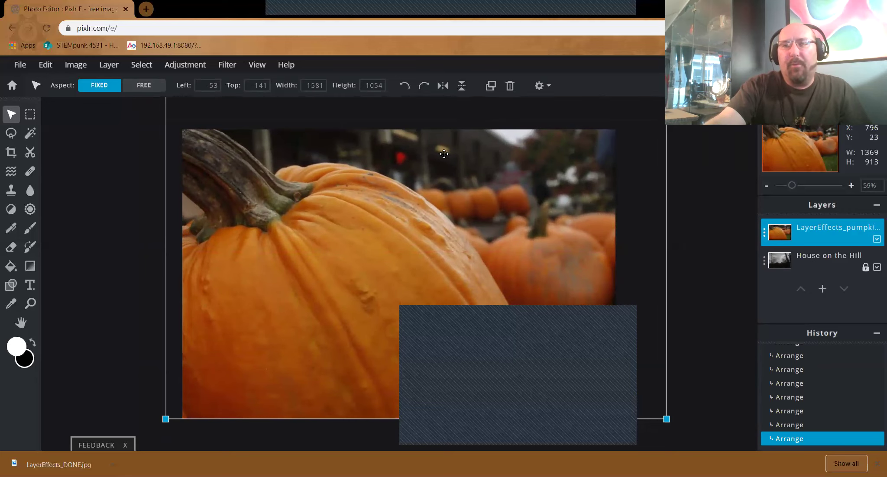
pyautogui.moveTo(493, 198); pyautogui.dragTo(426, 238)
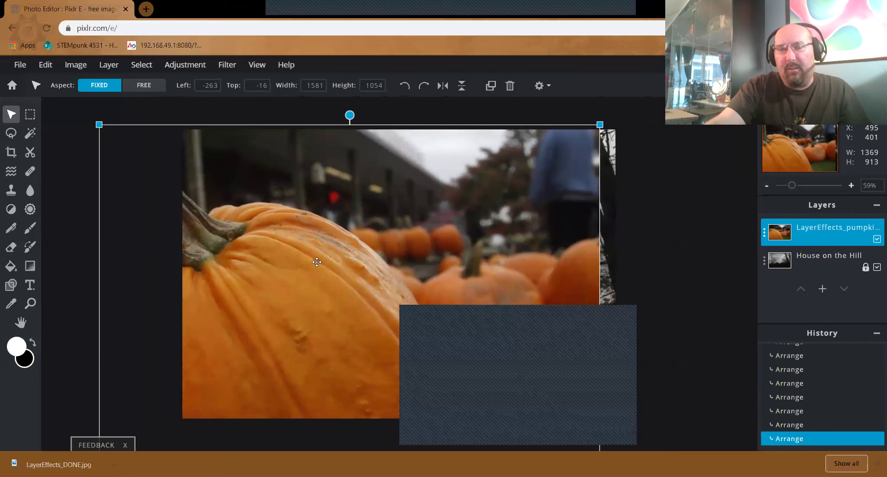
pyautogui.moveTo(317, 262); pyautogui.dragTo(423, 223)
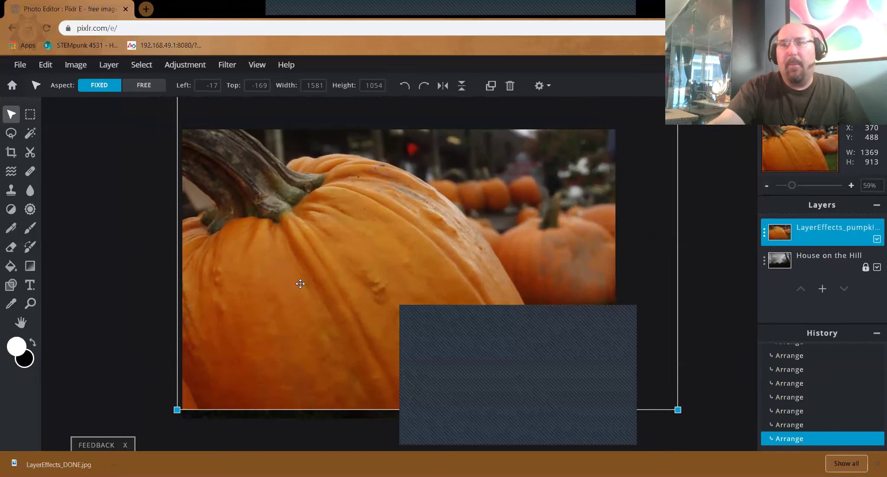
pyautogui.click(117, 251)
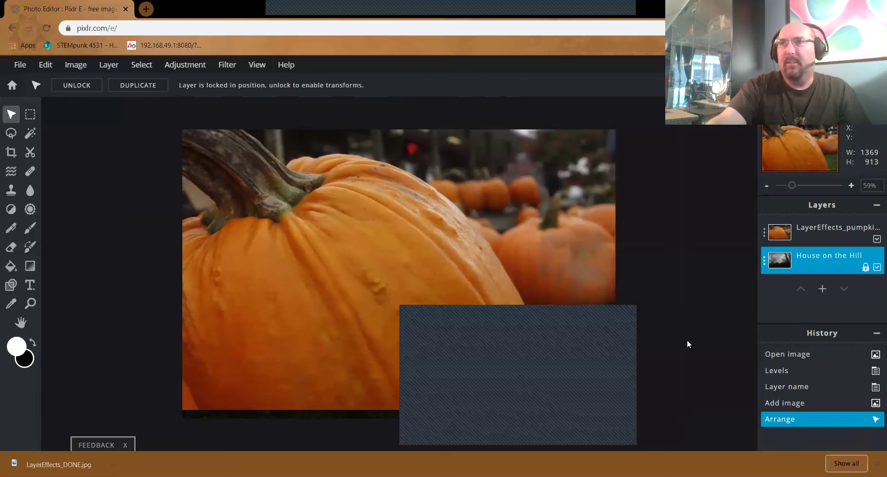
# - Rename the LayerEffects_pumpkin.JPG layer to 'Pumpkin' in its layer settings
pyautogui.click(825, 232)
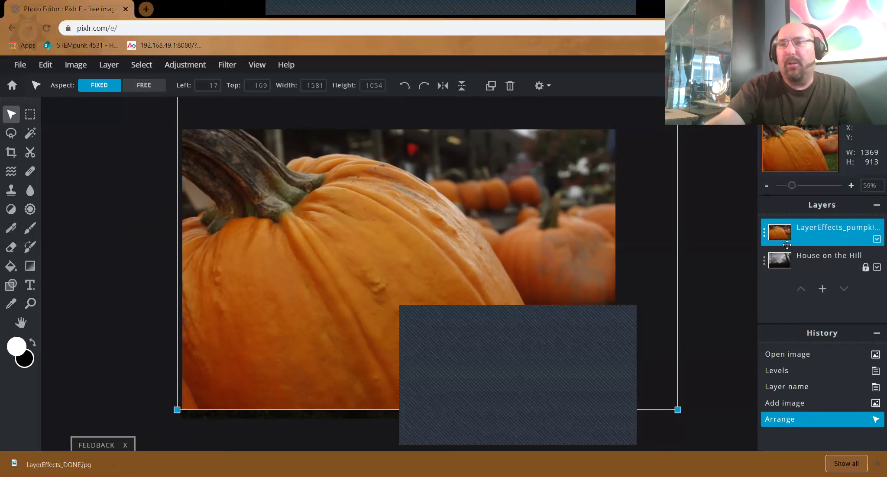
pyautogui.click(765, 237)
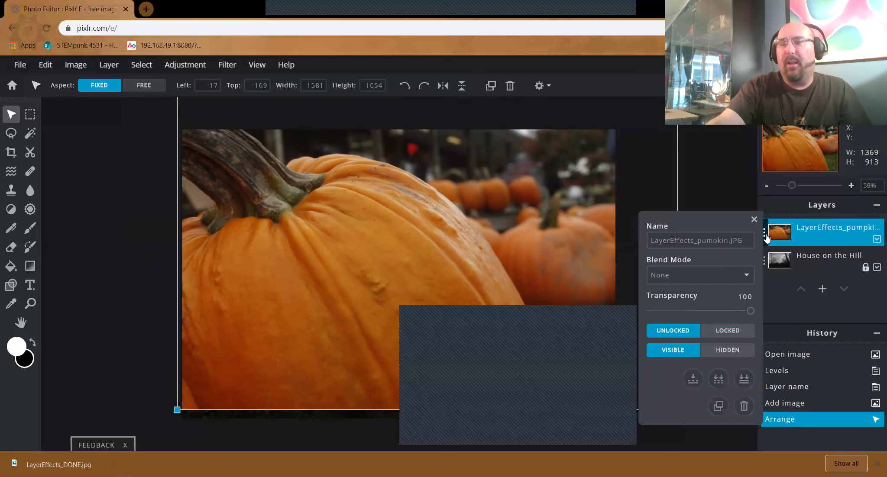
pyautogui.click(680, 243)
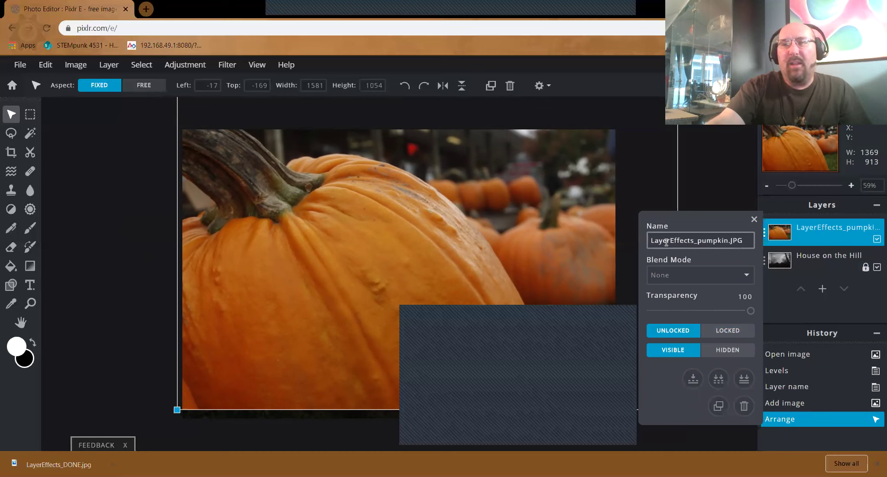
pyautogui.click(689, 242)
pyautogui.moveTo(745, 241); pyautogui.dragTo(644, 243)
pyautogui.write('Pumpin')
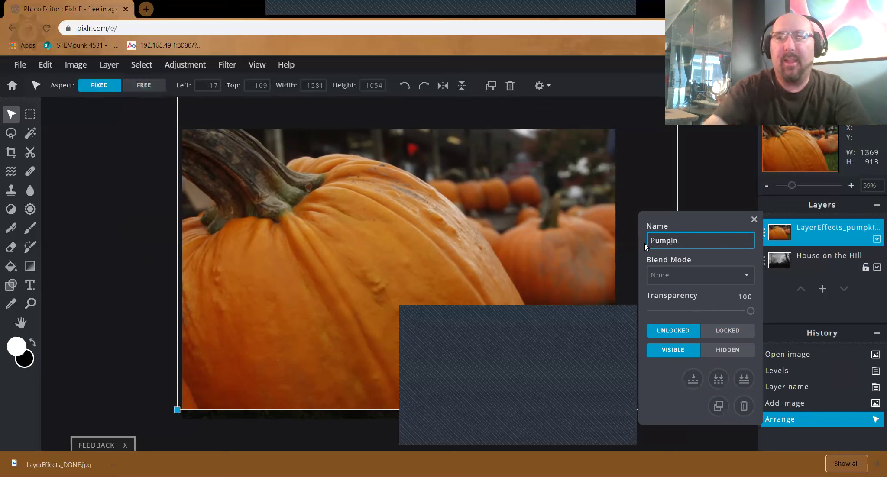
pyautogui.press('BackSpace')
pyautogui.press('BackSpace')
pyautogui.press('BackSpace')
pyautogui.write('ki')
pyautogui.press('BackSpace')
pyautogui.press('BackSpace')
pyautogui.write('pkin')
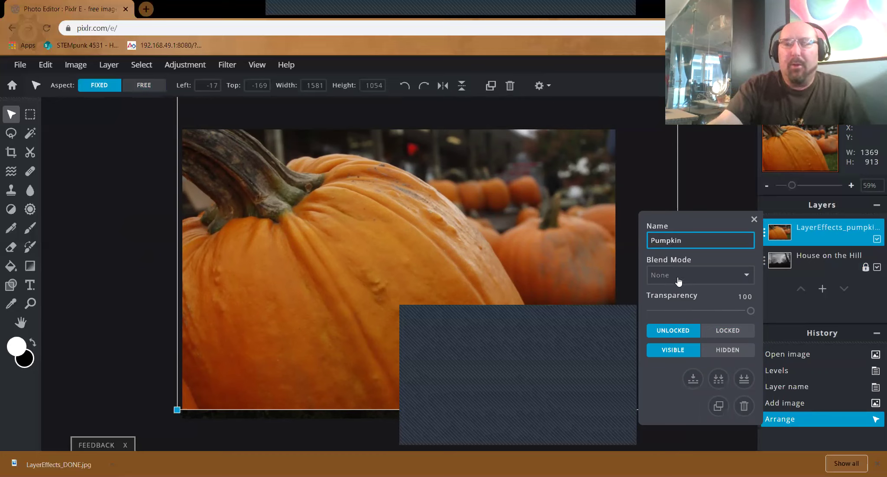
# - Choose Overlay as the Pumpkin layer's blend mode
pyautogui.click(747, 280)
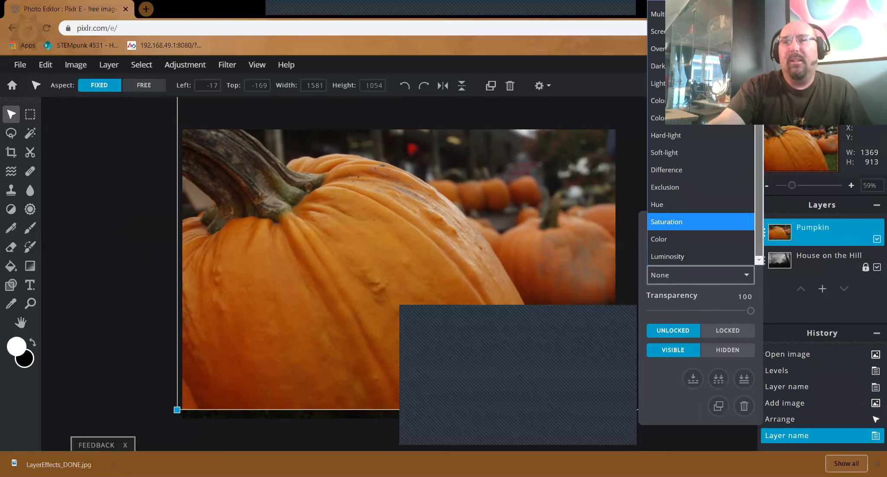
pyautogui.scroll(1, 761, 149)
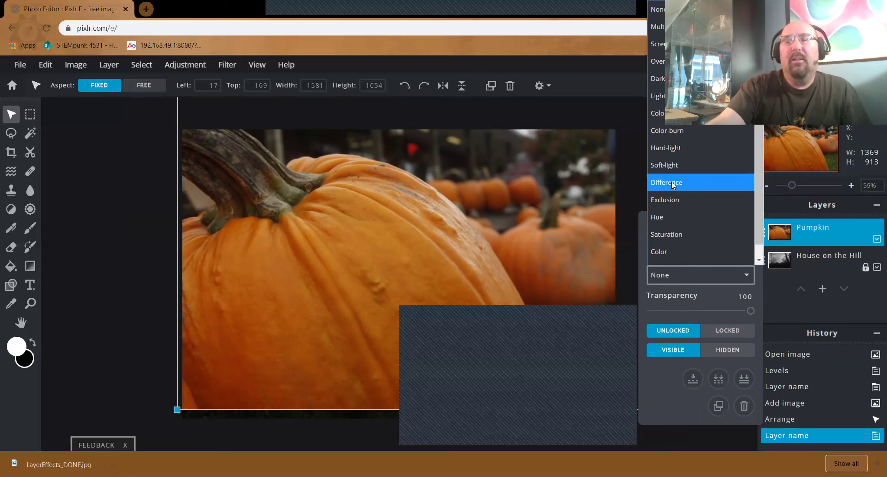
pyautogui.scroll(-1, 761, 170)
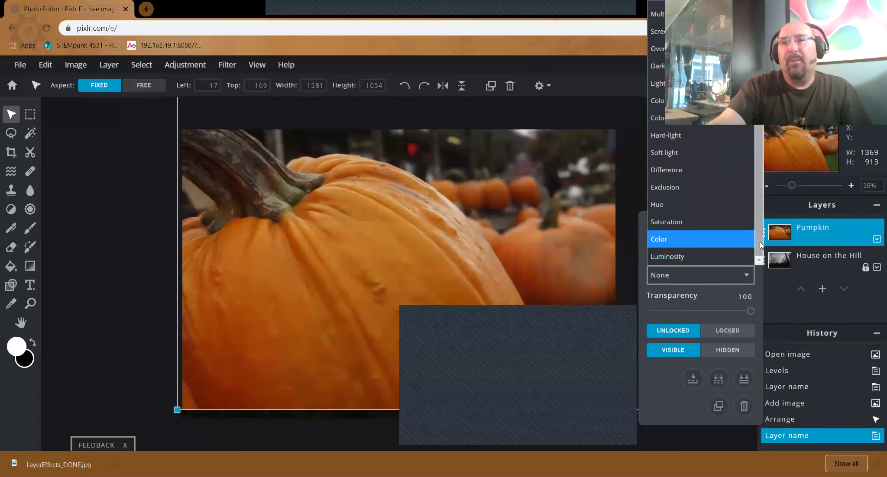
pyautogui.scroll(1, 751, 188)
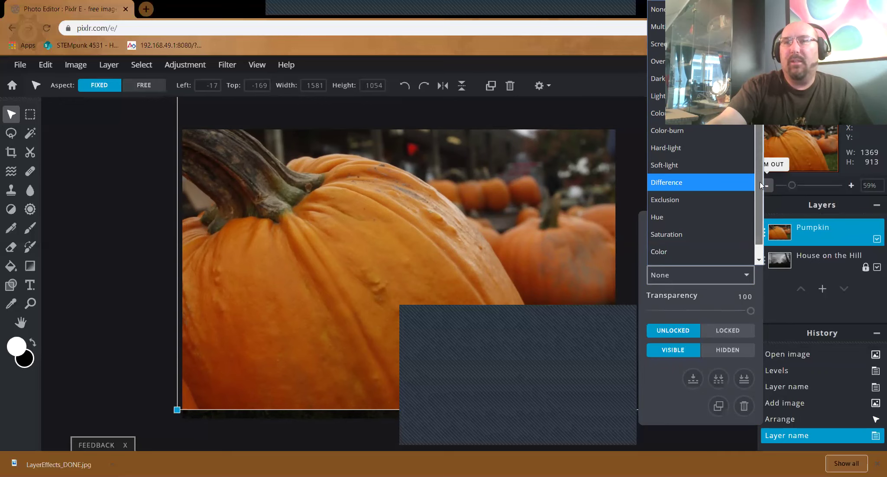
pyautogui.click(662, 61)
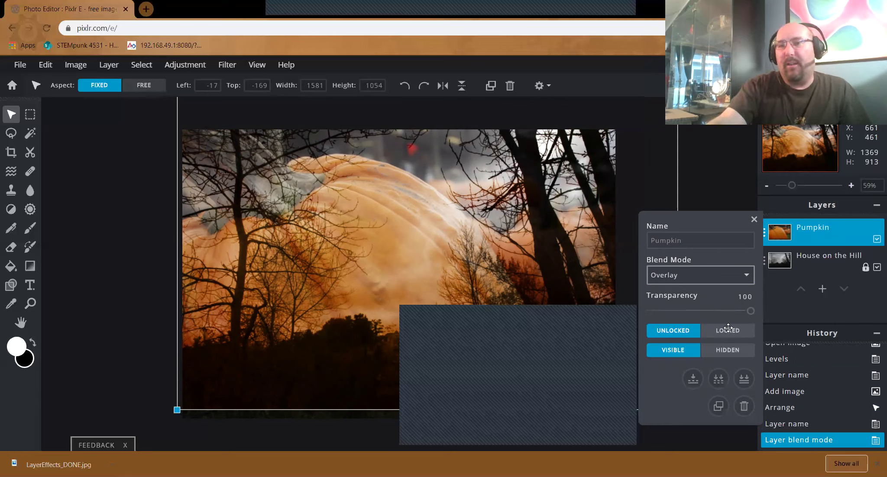
# - Set the Pumpkin layer's transparency to 100 and nudge it to -31, -141
pyautogui.moveTo(748, 314); pyautogui.dragTo(644, 309)
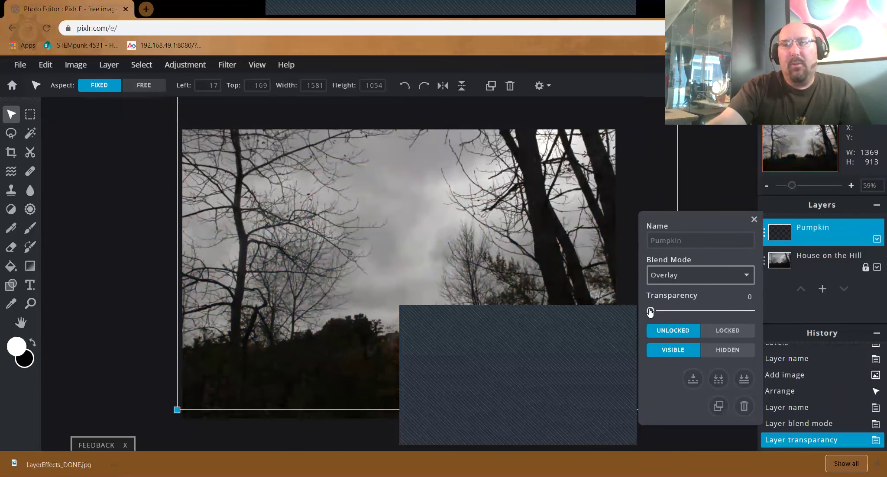
pyautogui.moveTo(652, 313); pyautogui.dragTo(759, 312)
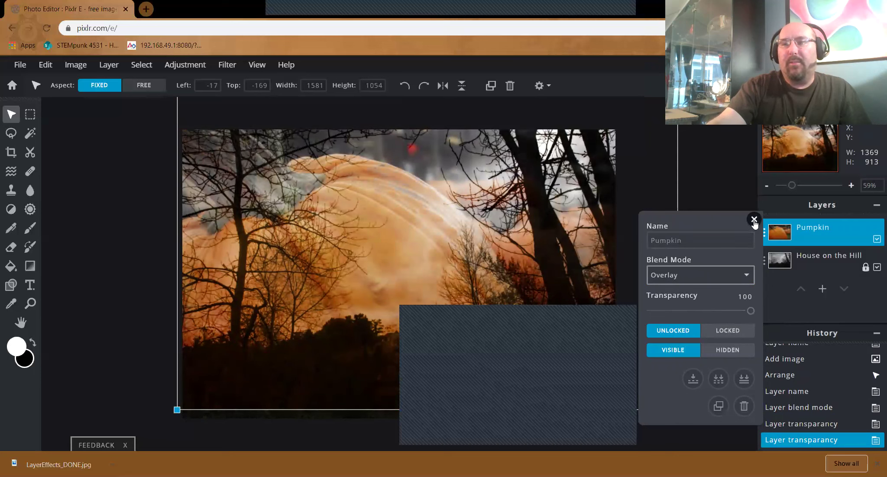
pyautogui.click(754, 220)
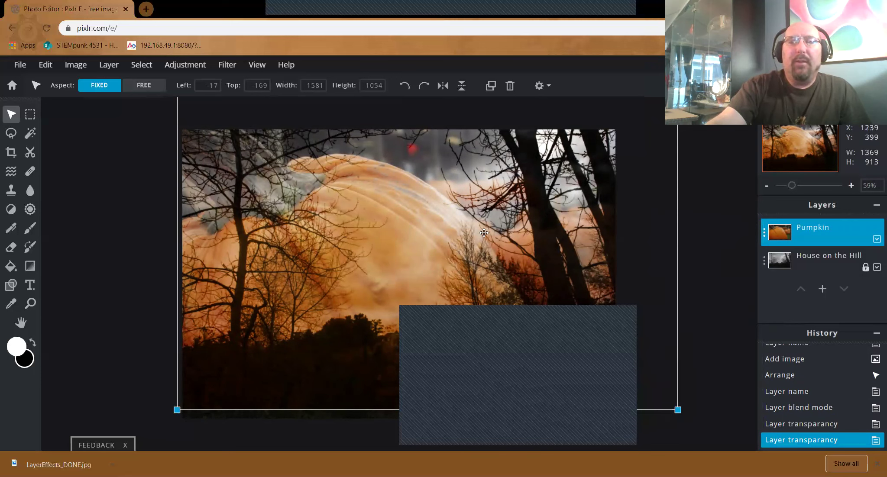
pyautogui.moveTo(444, 217)
pyautogui.mouseDown()
pyautogui.moveTo(430, 227)
pyautogui.moveTo(445, 223)
pyautogui.mouseUp()
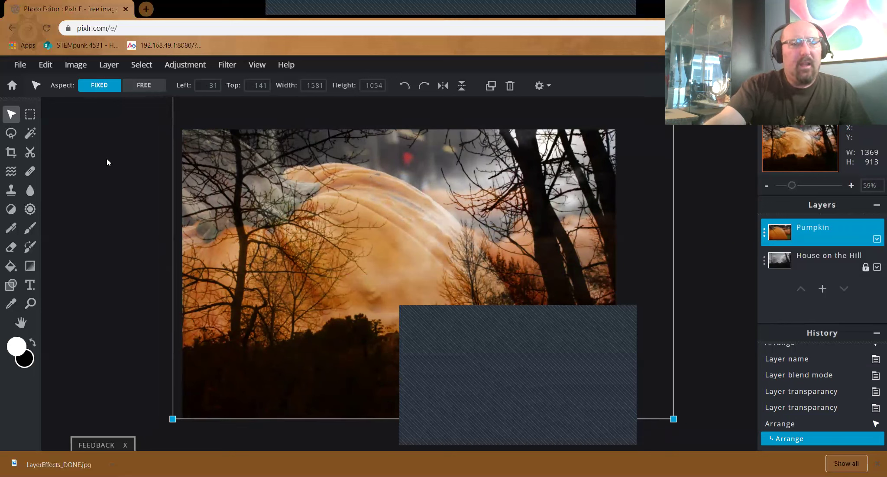
# - Select the Eraser with a 238-size soft brush at 21% opacity
pyautogui.click(12, 248)
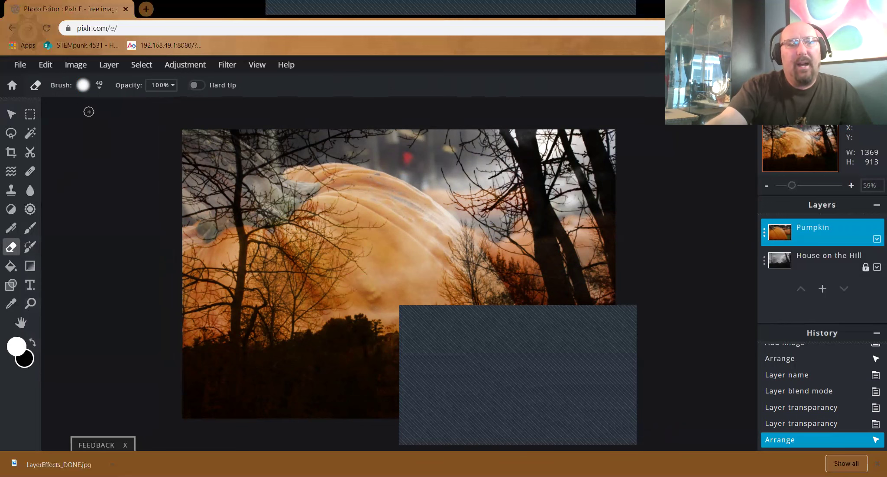
pyautogui.click(99, 88)
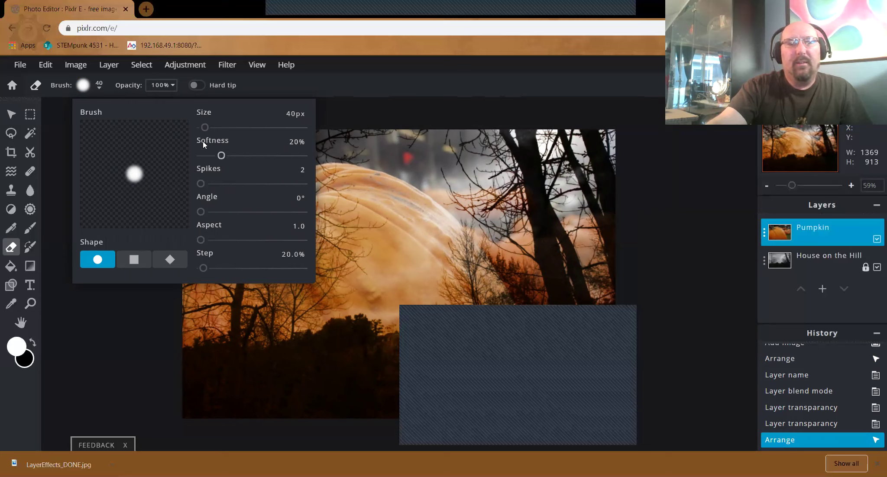
pyautogui.moveTo(205, 128)
pyautogui.mouseDown()
pyautogui.moveTo(227, 132)
pyautogui.moveTo(226, 159)
pyautogui.moveTo(263, 159)
pyautogui.mouseUp()
pyautogui.click(59, 180)
pyautogui.click(173, 87)
pyautogui.moveTo(174, 106); pyautogui.dragTo(103, 110)
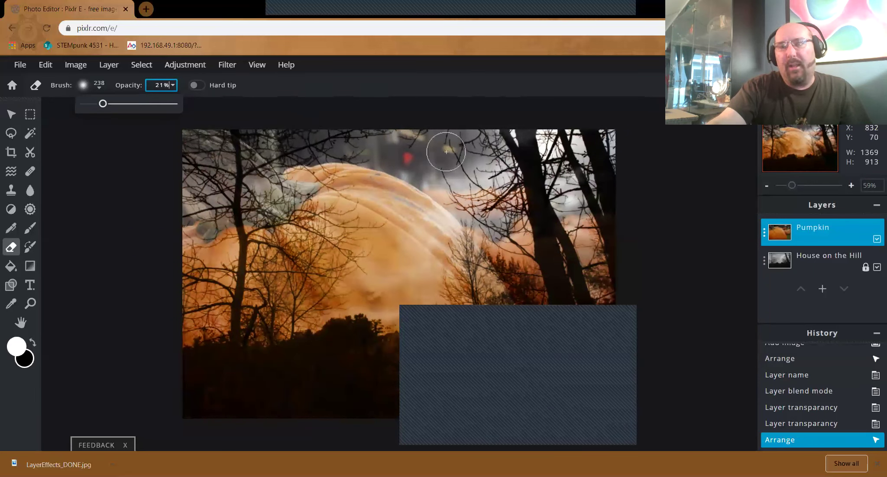
# - Softly erase the pumpkin in several passes across the top of the picture to reveal the grey sky
pyautogui.click(641, 143)
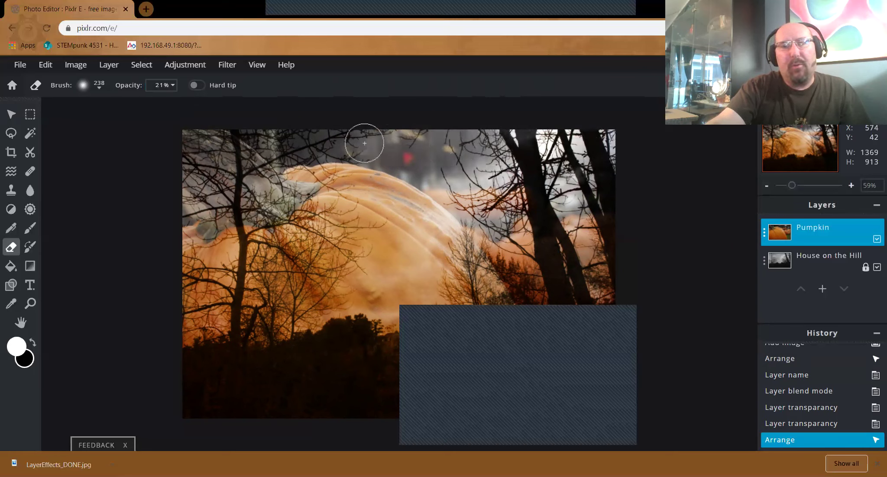
pyautogui.moveTo(268, 133)
pyautogui.mouseDown()
pyautogui.moveTo(445, 174)
pyautogui.moveTo(602, 154)
pyautogui.moveTo(410, 152)
pyautogui.mouseUp()
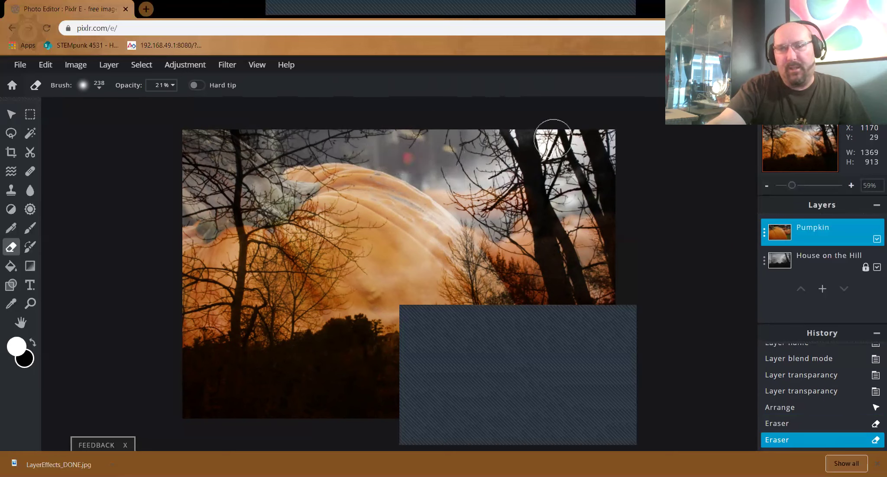
pyautogui.moveTo(403, 141); pyautogui.dragTo(258, 132)
pyautogui.moveTo(436, 168)
pyautogui.mouseDown()
pyautogui.moveTo(382, 138)
pyautogui.moveTo(422, 143)
pyautogui.moveTo(241, 131)
pyautogui.mouseUp()
pyautogui.moveTo(348, 151)
pyautogui.mouseDown()
pyautogui.moveTo(463, 175)
pyautogui.moveTo(388, 146)
pyautogui.moveTo(452, 160)
pyautogui.moveTo(383, 147)
pyautogui.moveTo(445, 168)
pyautogui.moveTo(619, 164)
pyautogui.moveTo(399, 175)
pyautogui.moveTo(265, 157)
pyautogui.moveTo(325, 157)
pyautogui.moveTo(303, 154)
pyautogui.moveTo(311, 144)
pyautogui.moveTo(520, 139)
pyautogui.moveTo(303, 134)
pyautogui.moveTo(620, 149)
pyautogui.moveTo(595, 201)
pyautogui.moveTo(531, 206)
pyautogui.moveTo(496, 225)
pyautogui.moveTo(524, 194)
pyautogui.moveTo(498, 220)
pyautogui.moveTo(253, 153)
pyautogui.moveTo(213, 202)
pyautogui.moveTo(154, 211)
pyautogui.mouseUp()
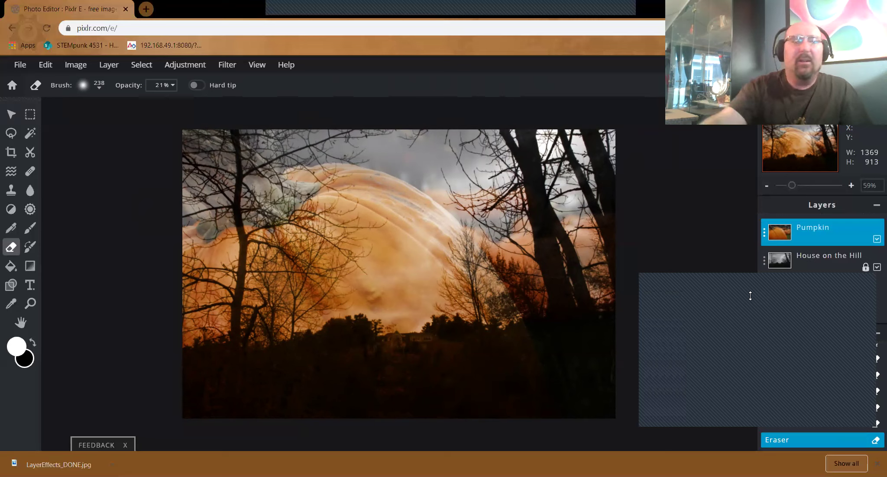
# - In the Save Image dialog, rename the file to LayerEffects-DONE as a 90% quality JPG
pyautogui.click(20, 65)
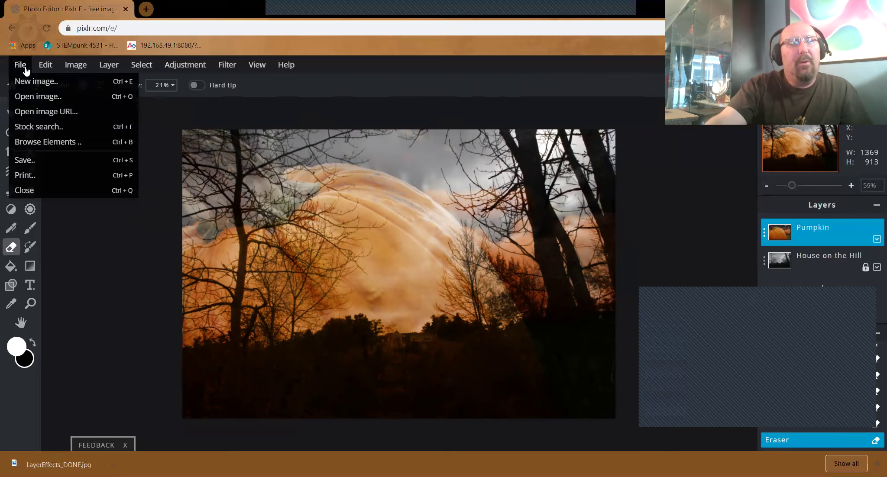
pyautogui.click(27, 160)
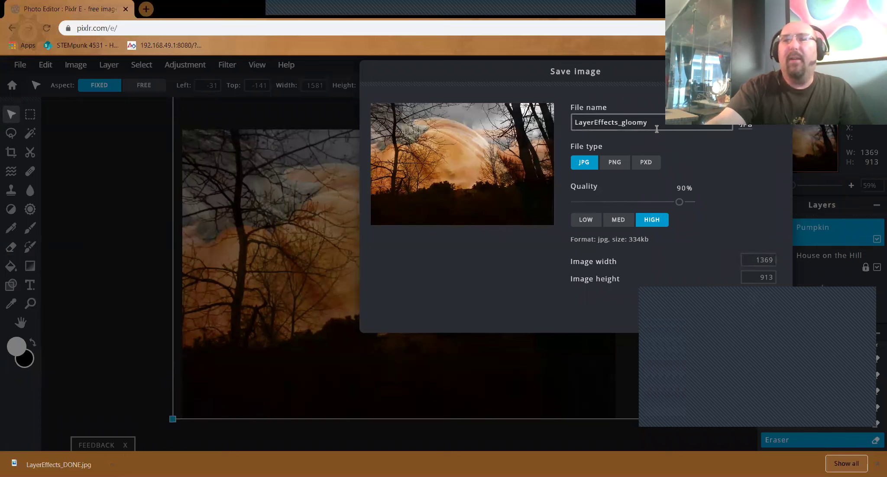
pyautogui.moveTo(648, 123); pyautogui.dragTo(620, 128)
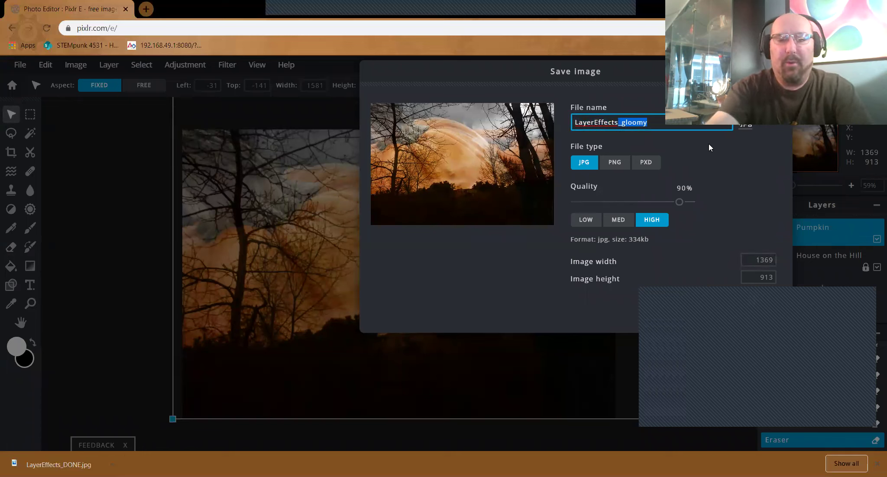
pyautogui.write('-DONE')
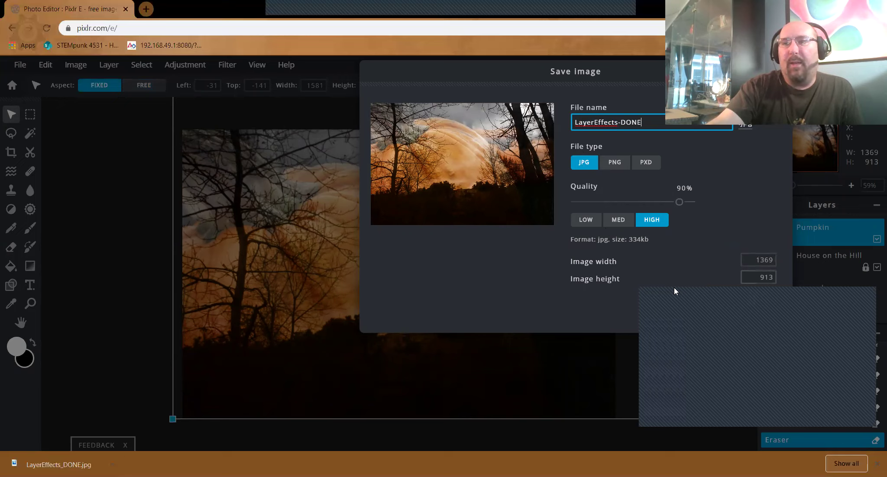
pyautogui.moveTo(623, 71); pyautogui.dragTo(396, 70)
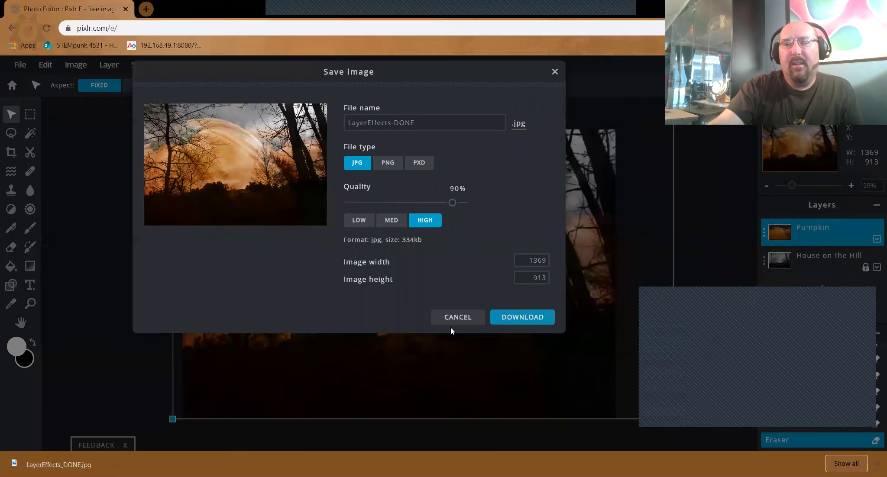
# - Download LayerEffects-DONE.jpg, dismiss the notice, and reselect the House on the Hill layer
pyautogui.click(526, 319)
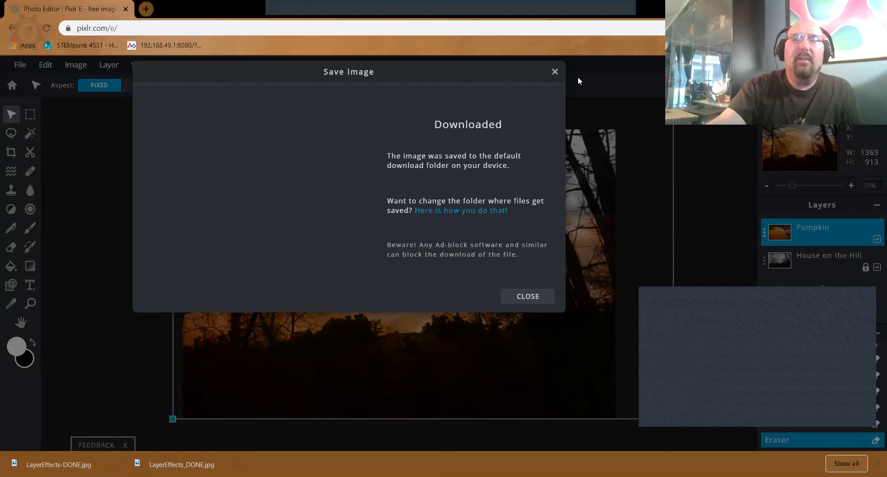
pyautogui.click(554, 72)
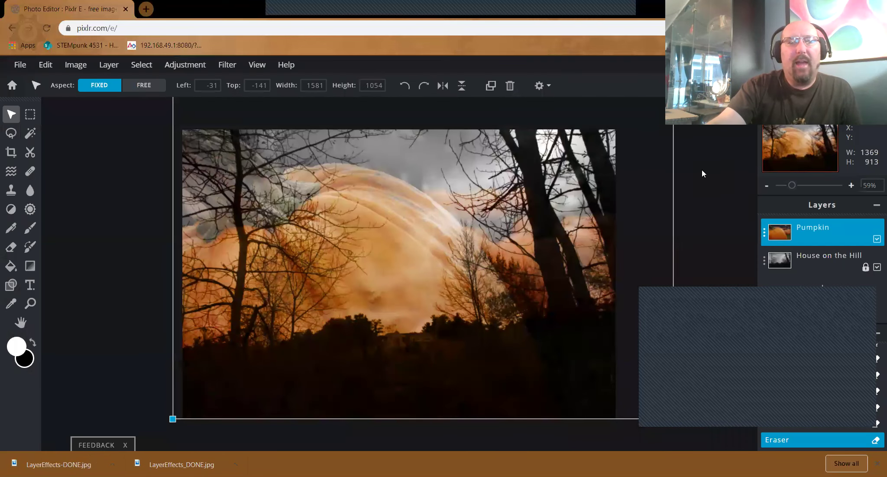
pyautogui.click(701, 169)
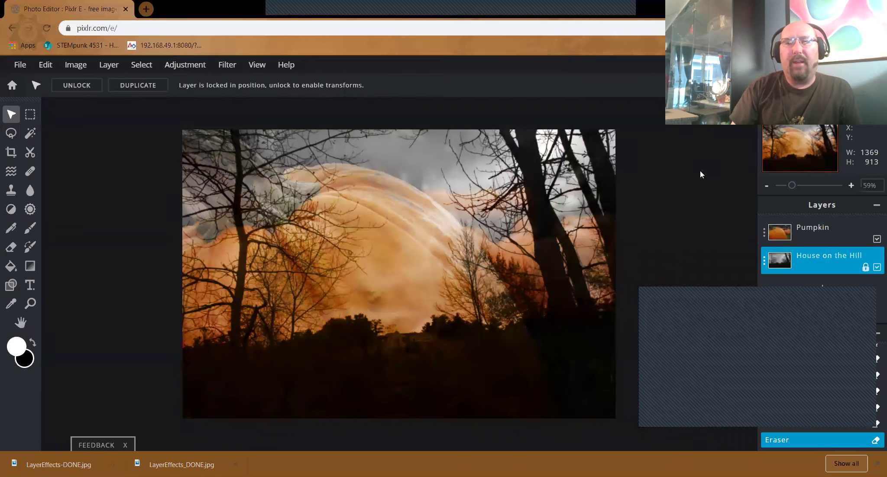